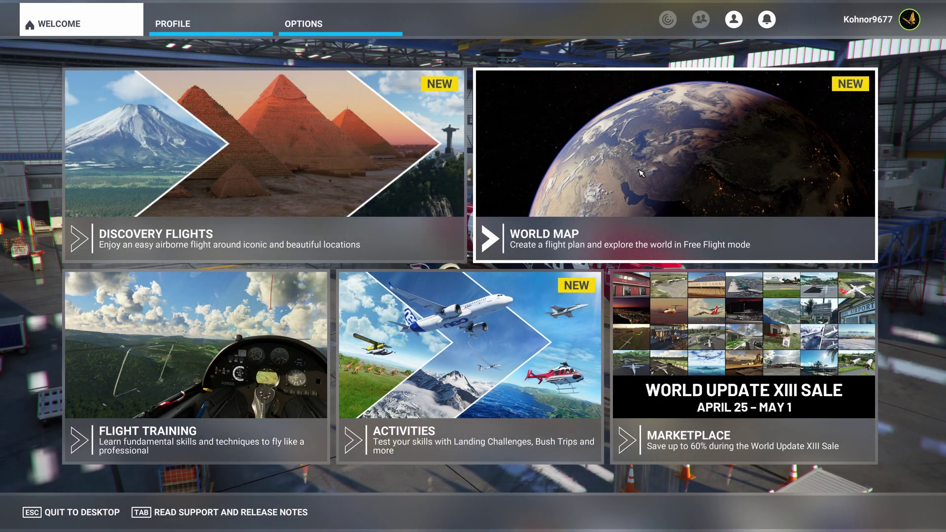
Step: Turn Developer Mode ON in General Options > Developers, then apply and save
{"action": "left_click", "coordinate": [344, 29]}
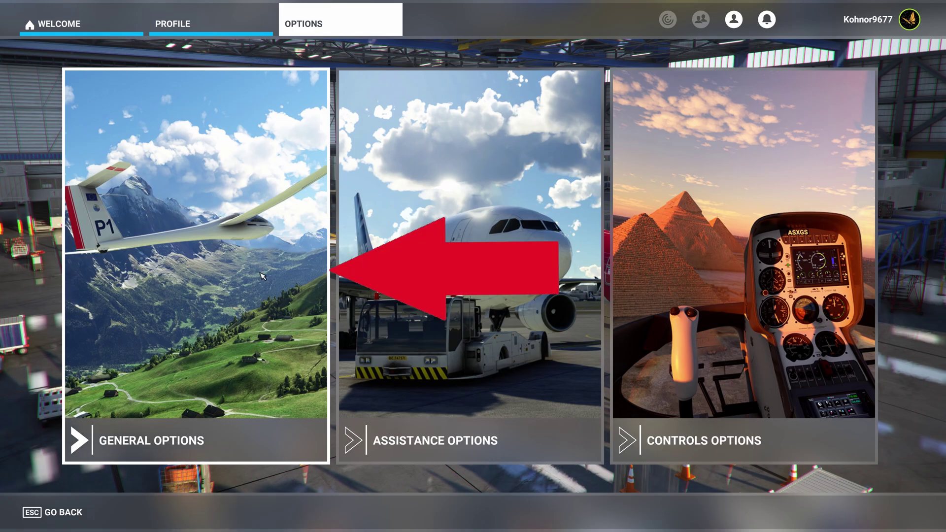
{"action": "left_click", "coordinate": [226, 282]}
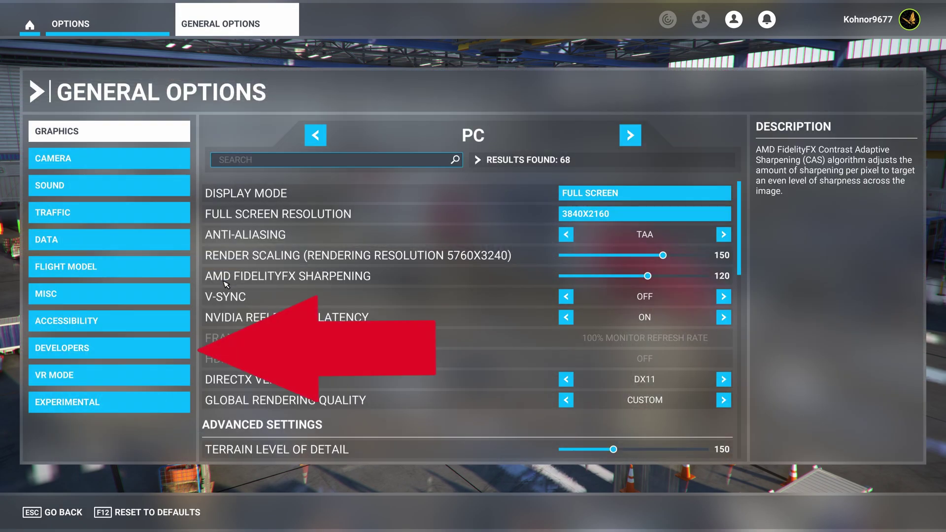
{"action": "left_click", "coordinate": [171, 345]}
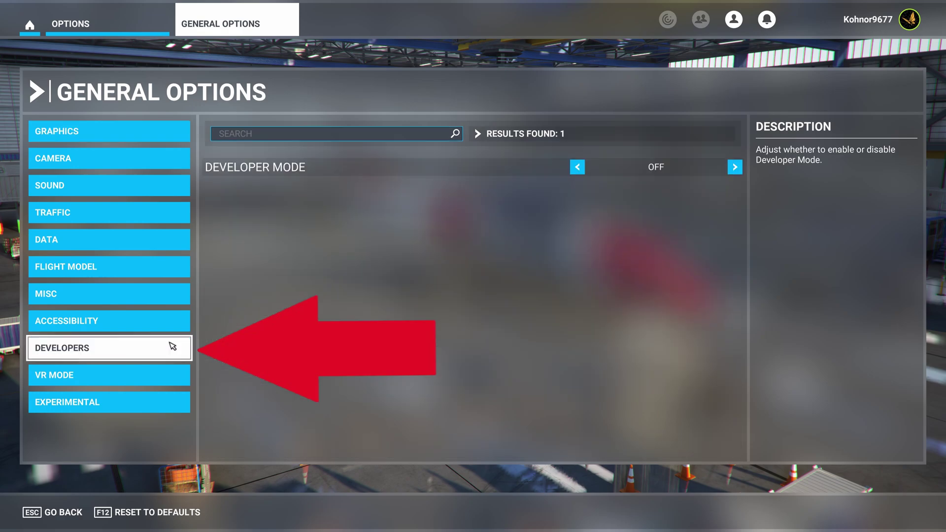
{"action": "left_click", "coordinate": [735, 167]}
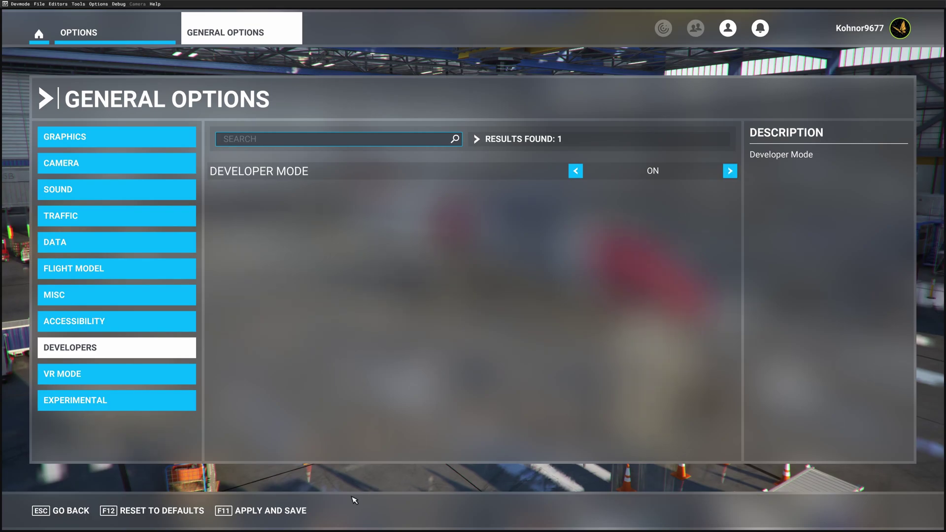
{"action": "left_click", "coordinate": [301, 513]}
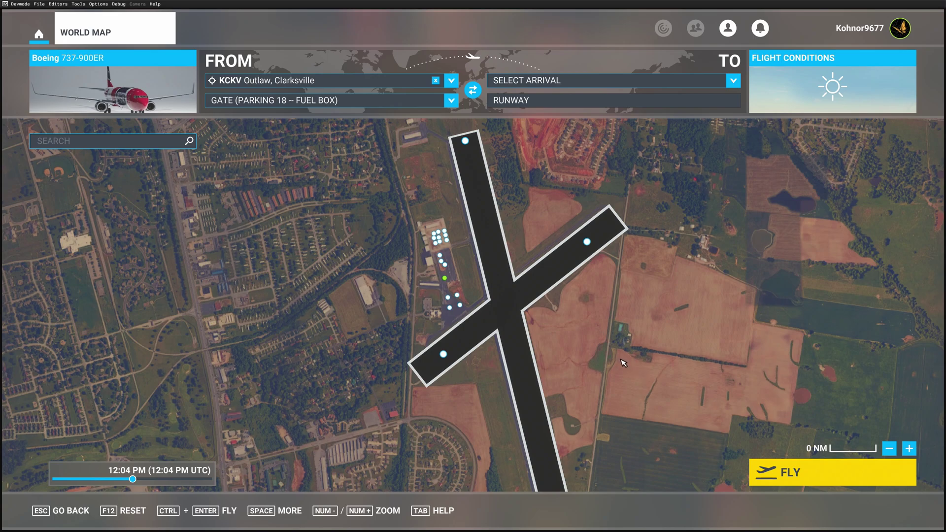
Step: Pick a departure spot at KCKV, set the time to 12:05 PM, and start the flight
{"action": "left_click", "coordinate": [451, 310]}
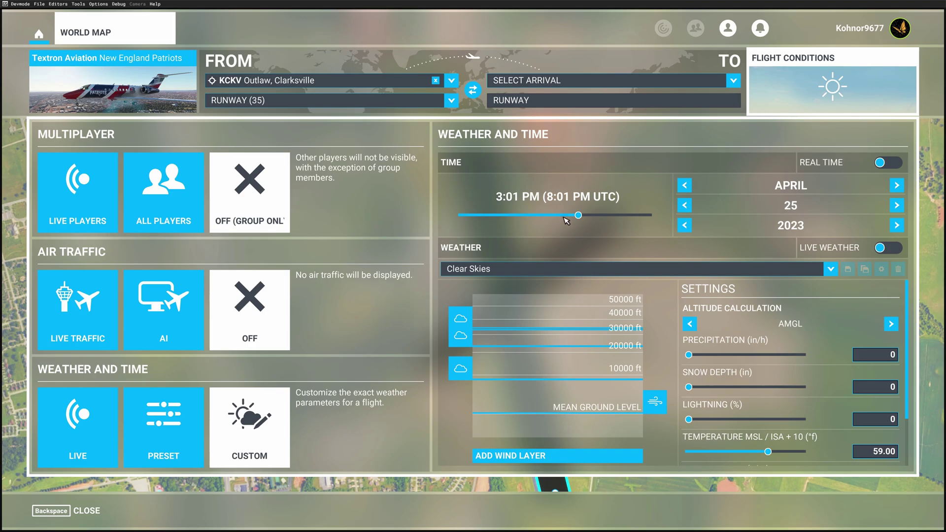
{"action": "left_click_drag", "start_coordinate": [578, 217], "coordinate": [557, 219]}
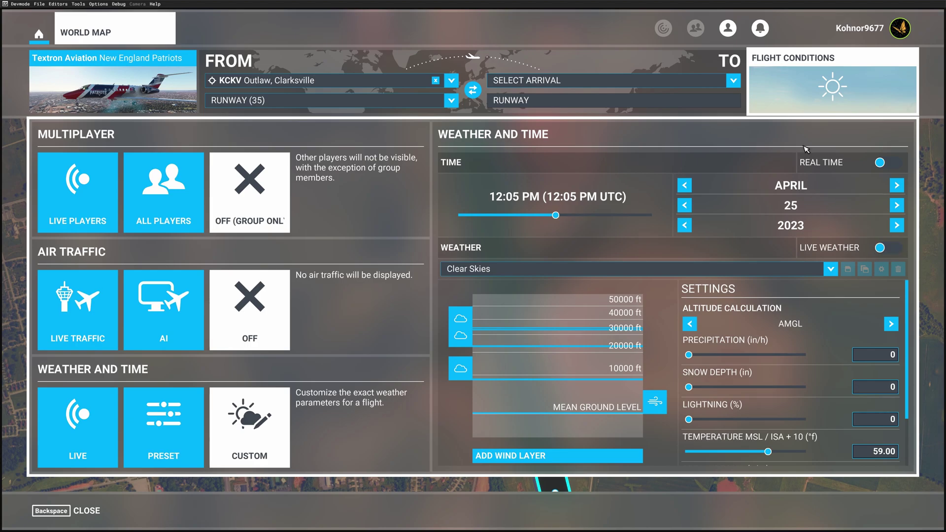
{"action": "left_click", "coordinate": [794, 98]}
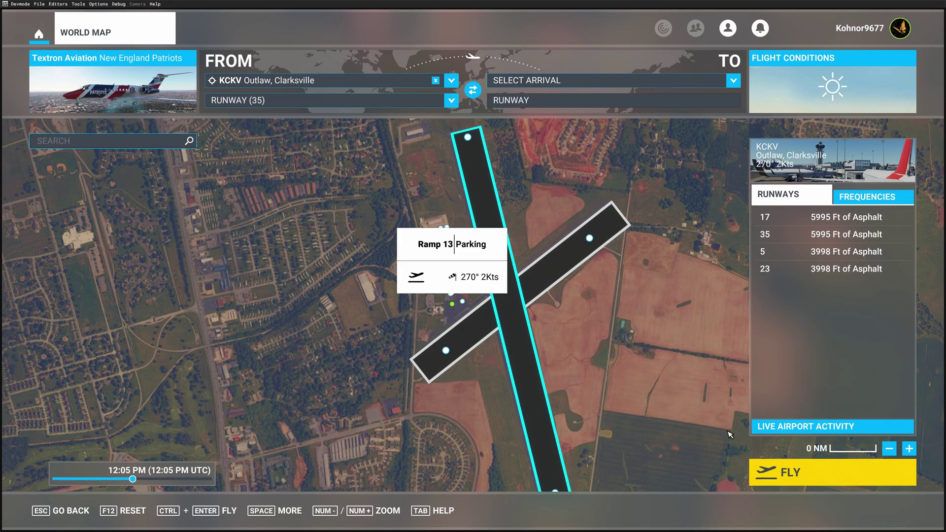
{"action": "left_click", "coordinate": [797, 466]}
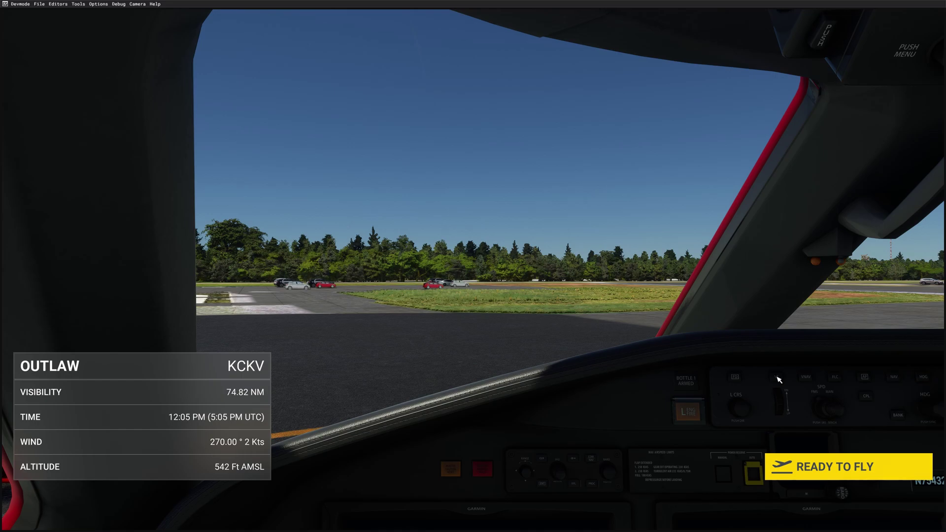
Step: Begin the flight at KCKV and pause the simulation from the Options menu
{"action": "left_click", "coordinate": [838, 466]}
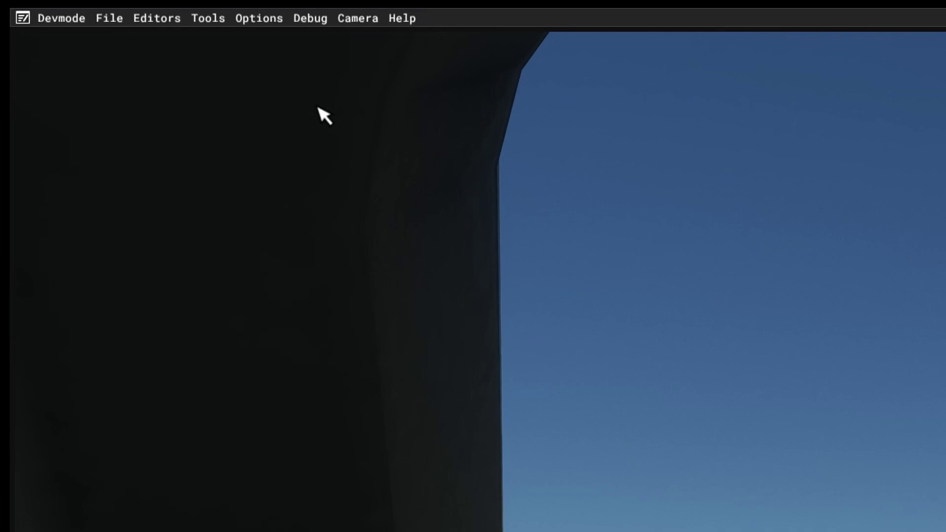
{"action": "left_click", "coordinate": [268, 29]}
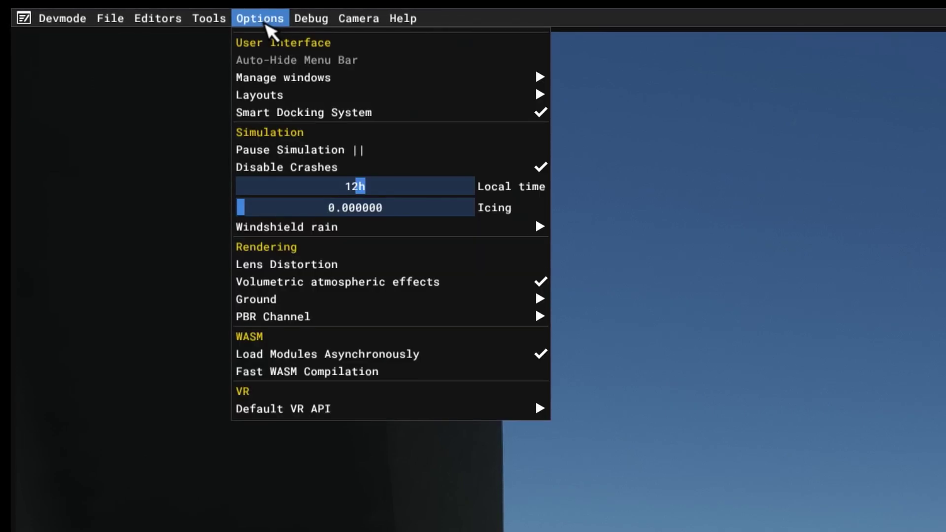
{"action": "left_click", "coordinate": [328, 150]}
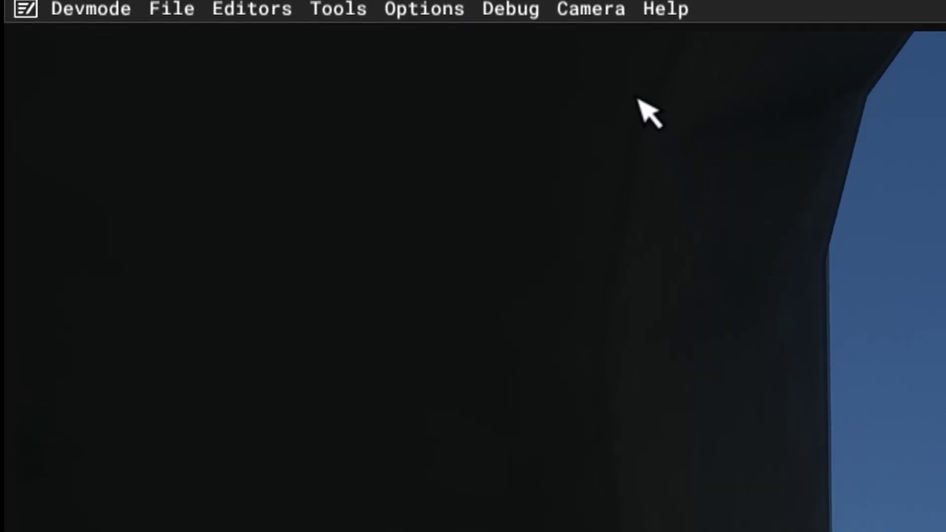
{"action": "left_click", "coordinate": [575, 9]}
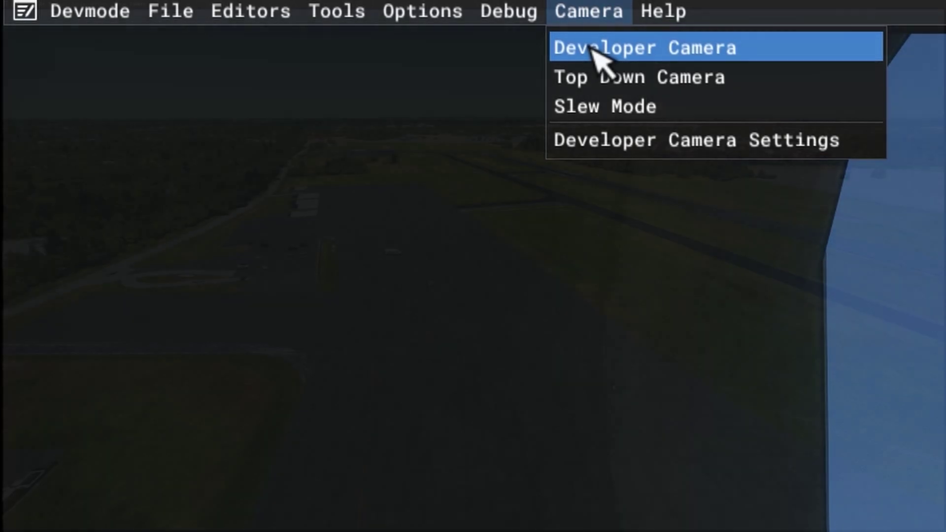
Step: Switch to the Developer Camera and fly it back and left over the KCKV apron
{"action": "left_click", "coordinate": [594, 48]}
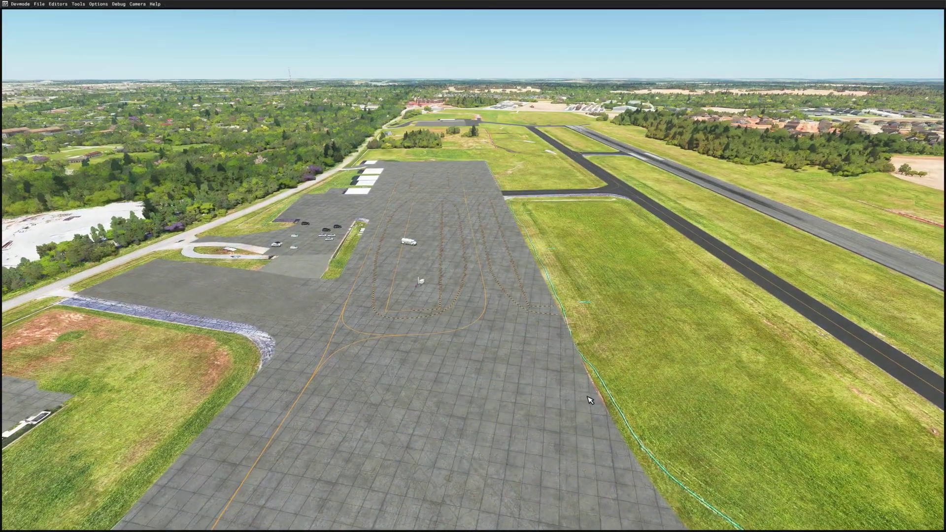
{"action": "key", "text": "s"}
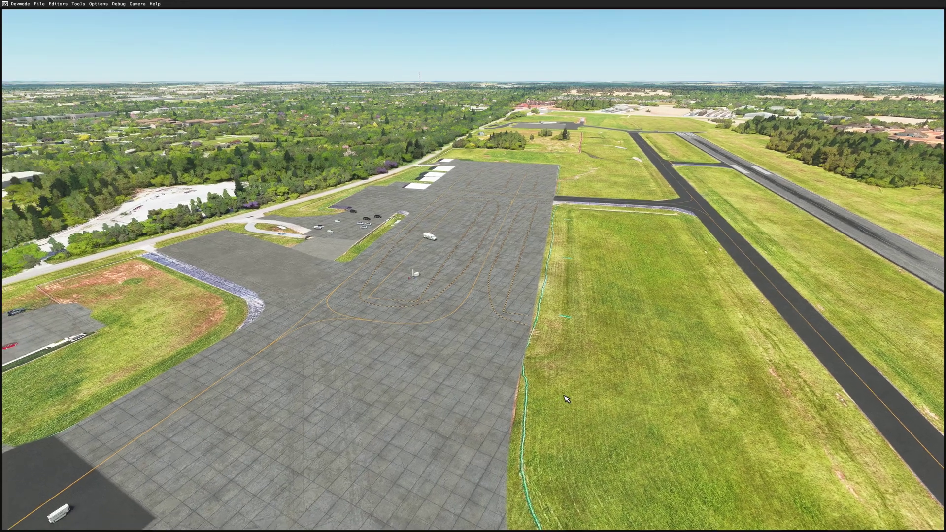
{"action": "key", "text": "s"}
{"action": "key", "text": "s"}
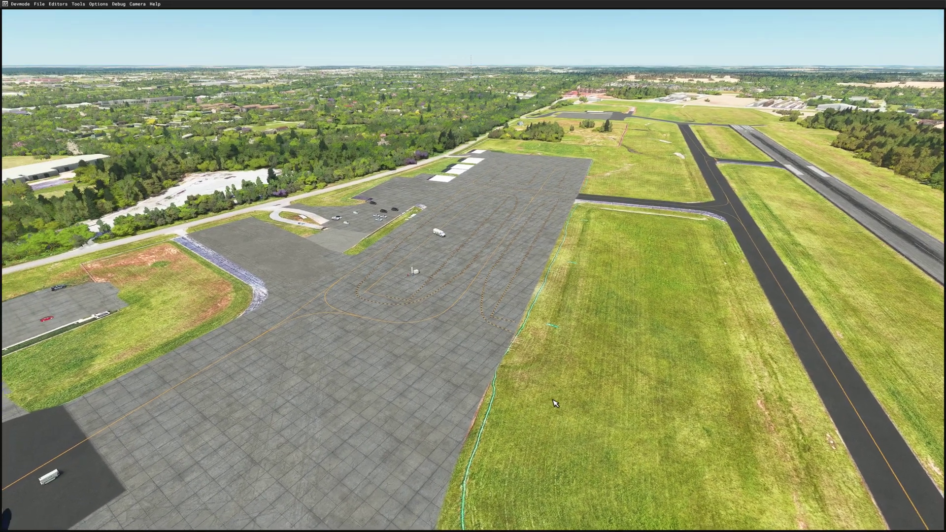
{"action": "key", "text": "s"}
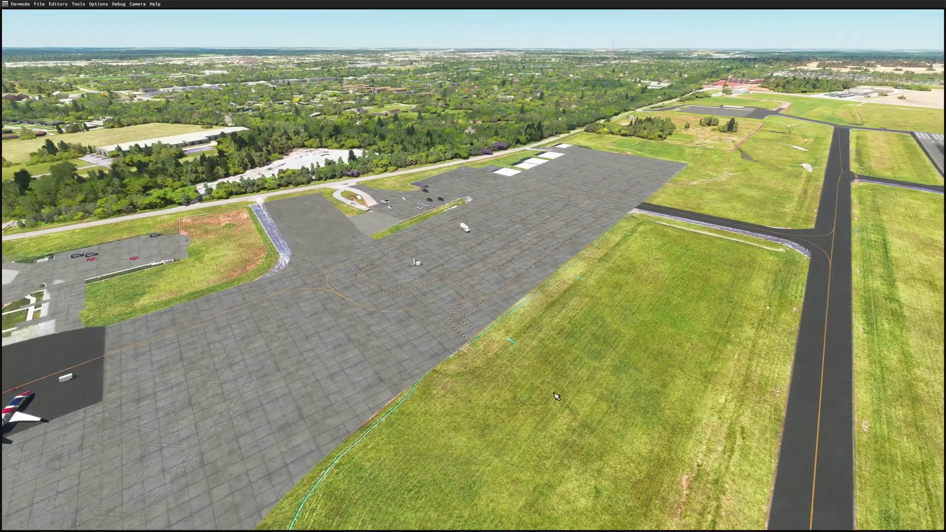
{"action": "key", "text": "a"}
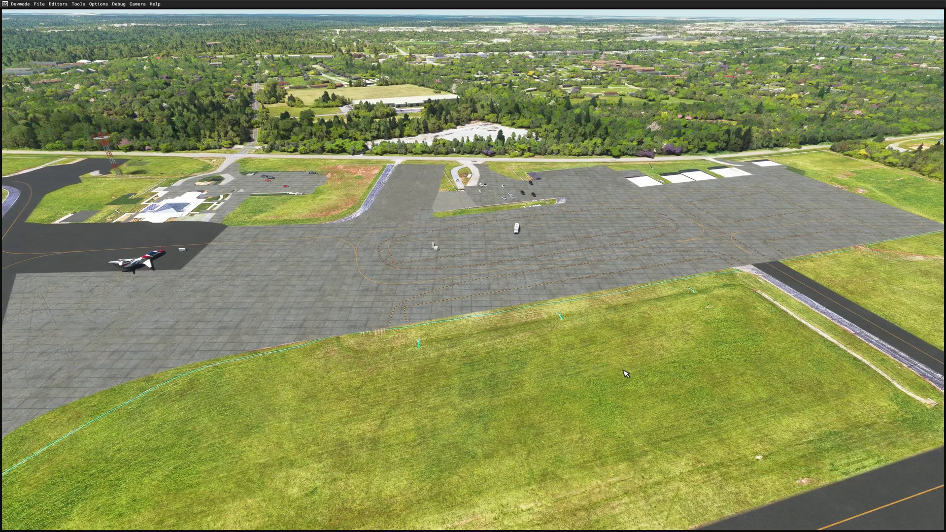
{"action": "key", "text": "a"}
{"action": "key", "text": "s"}
{"action": "key", "text": "a"}
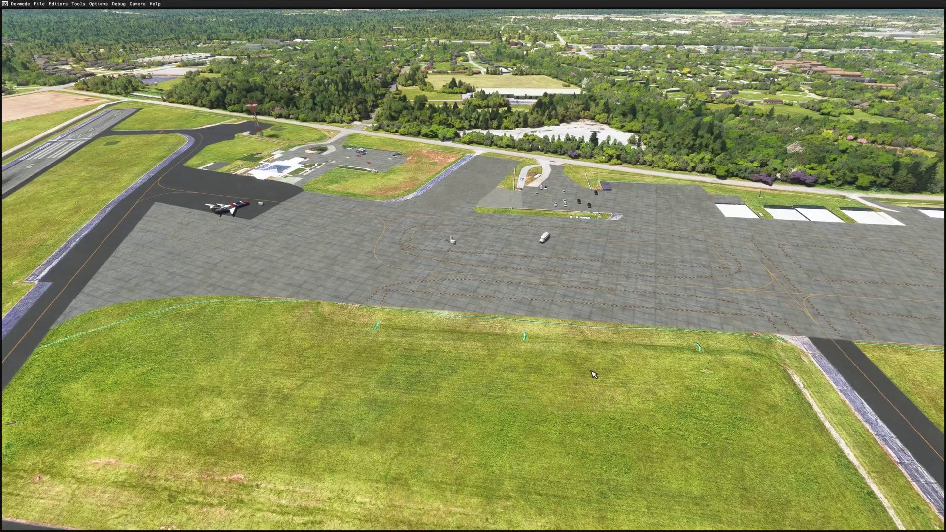
{"action": "key", "text": "s"}
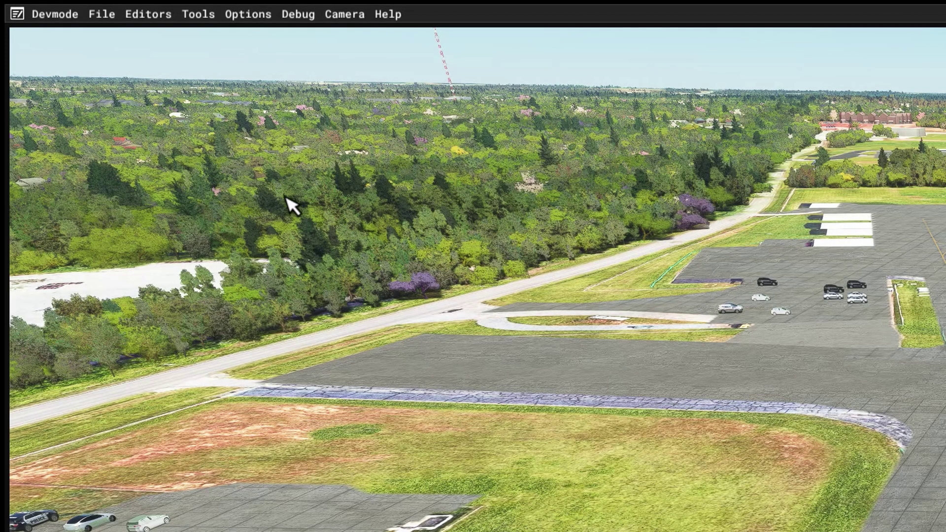
Step: Open the Project Editor from Editors and toggle its Inspector panel off and back on
{"action": "left_click", "coordinate": [147, 15]}
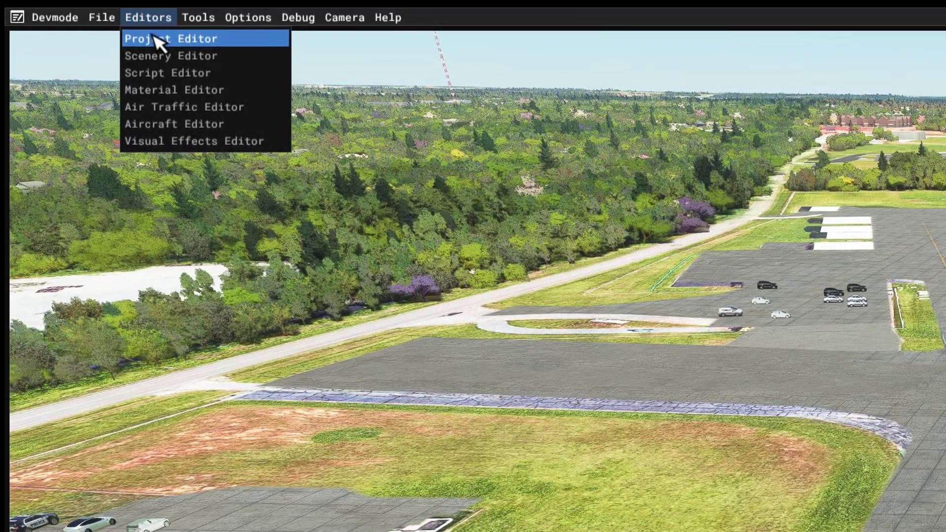
{"action": "left_click", "coordinate": [156, 40]}
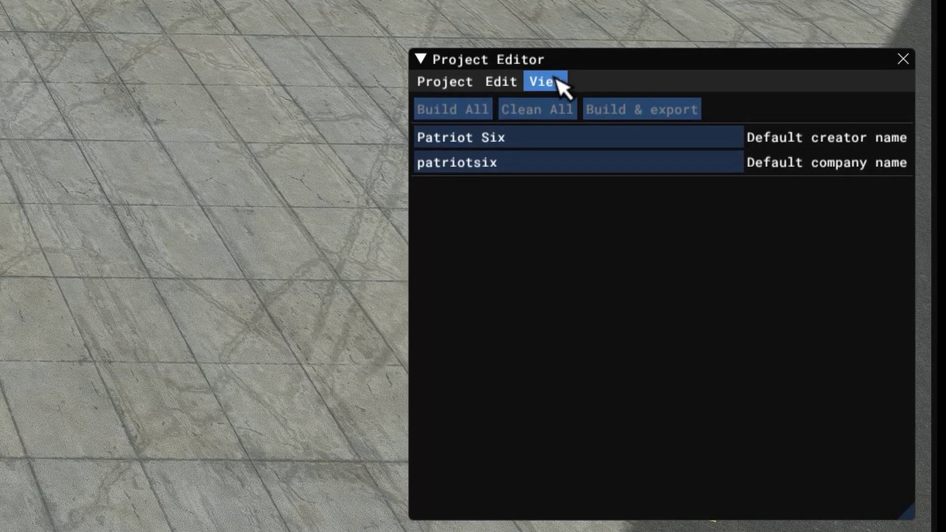
{"action": "left_click", "coordinate": [558, 80]}
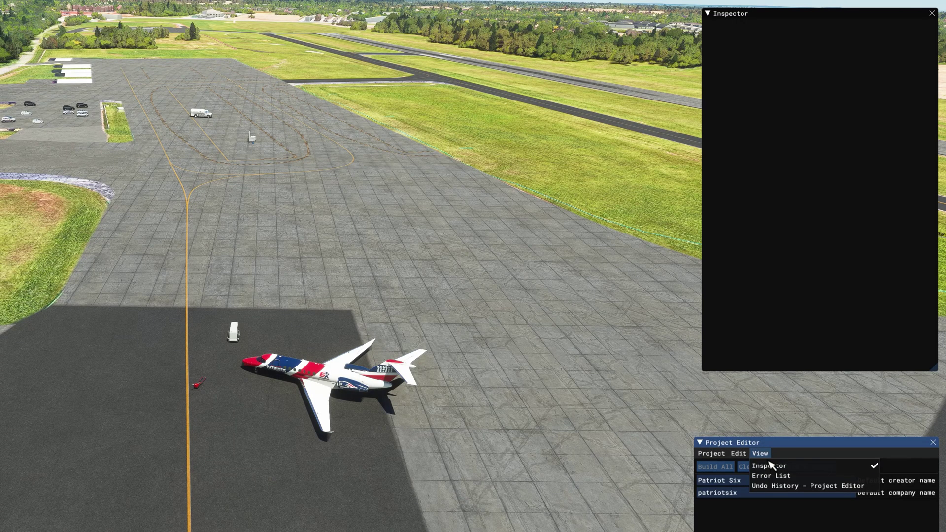
{"action": "left_click", "coordinate": [769, 467]}
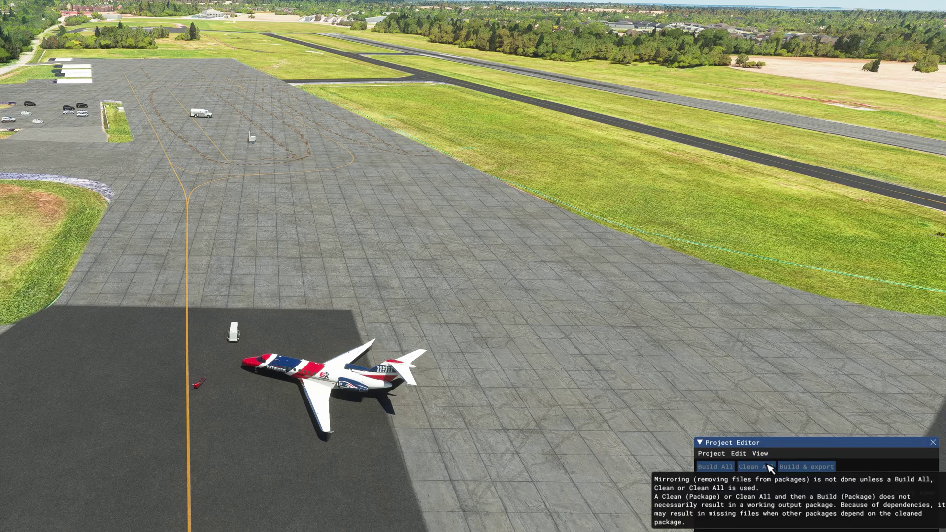
{"action": "left_click", "coordinate": [760, 454]}
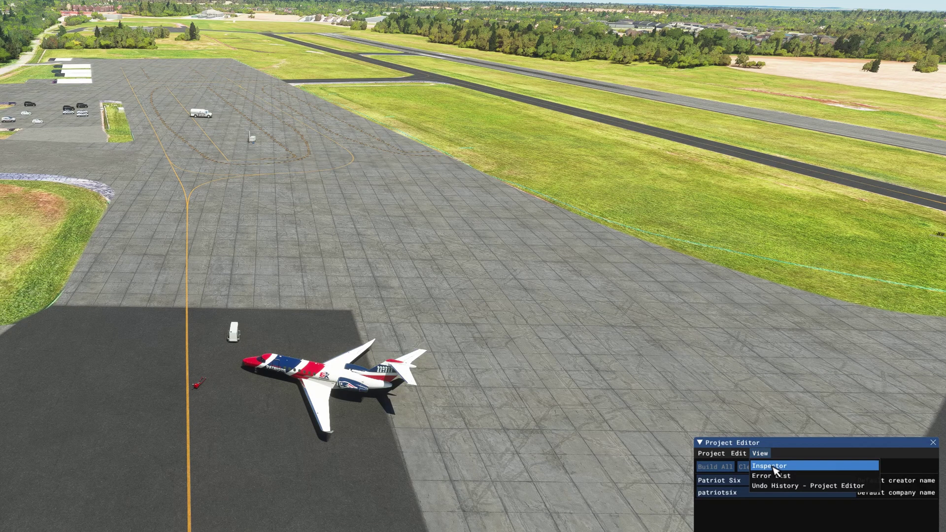
{"action": "left_click", "coordinate": [772, 467]}
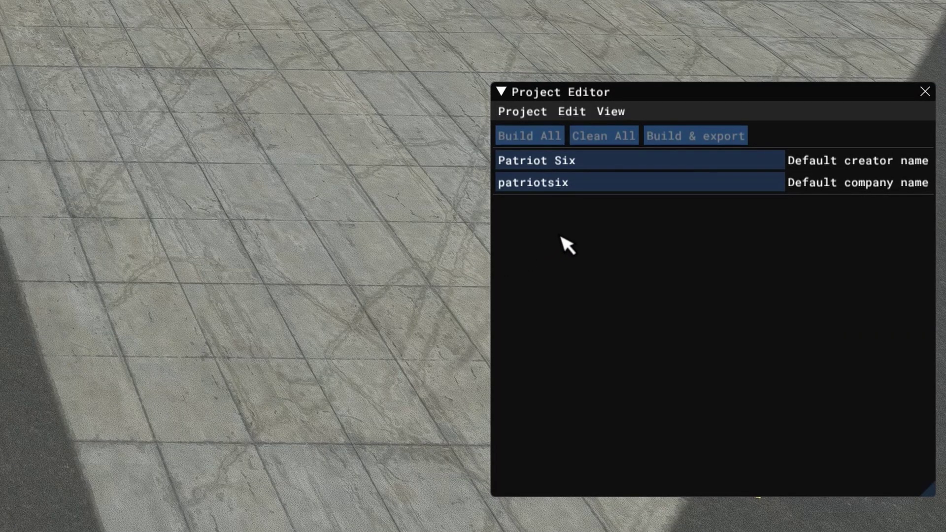
Step: Start a new project, enlarge its dialog, and browse for the Projects Folder
{"action": "left_click", "coordinate": [532, 113]}
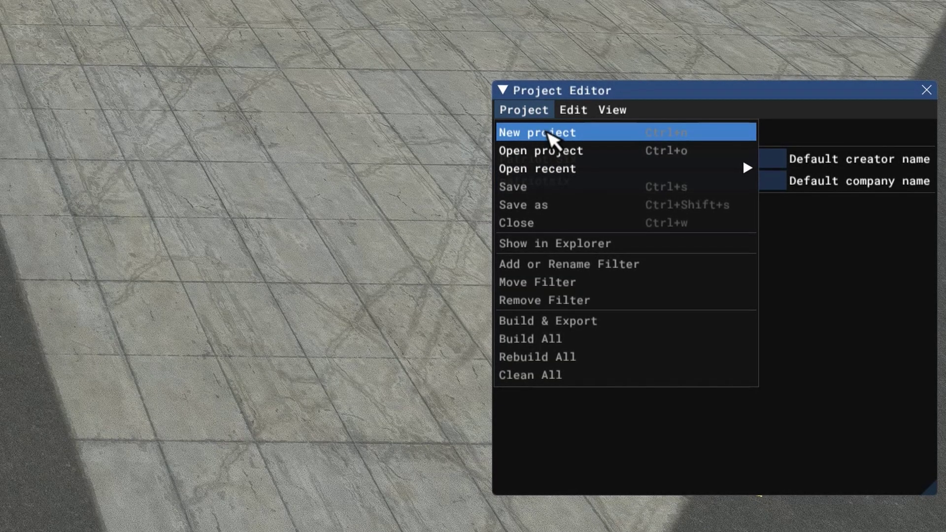
{"action": "left_click", "coordinate": [548, 133]}
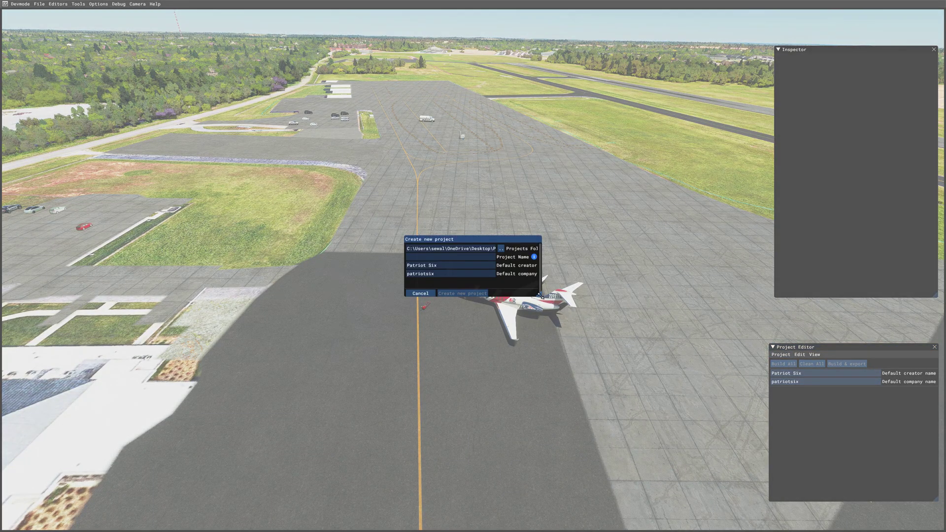
{"action": "left_click_drag", "start_coordinate": [540, 295], "coordinate": [584, 320]}
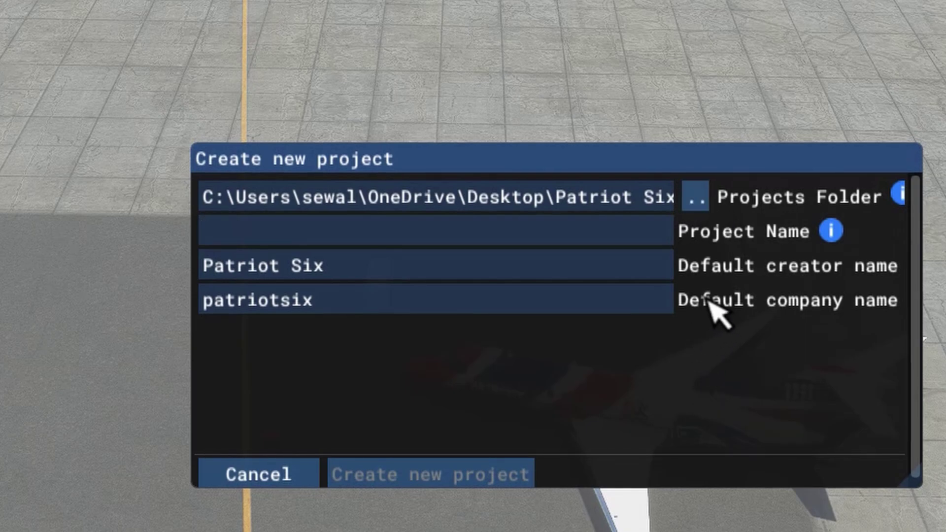
{"action": "left_click", "coordinate": [695, 196]}
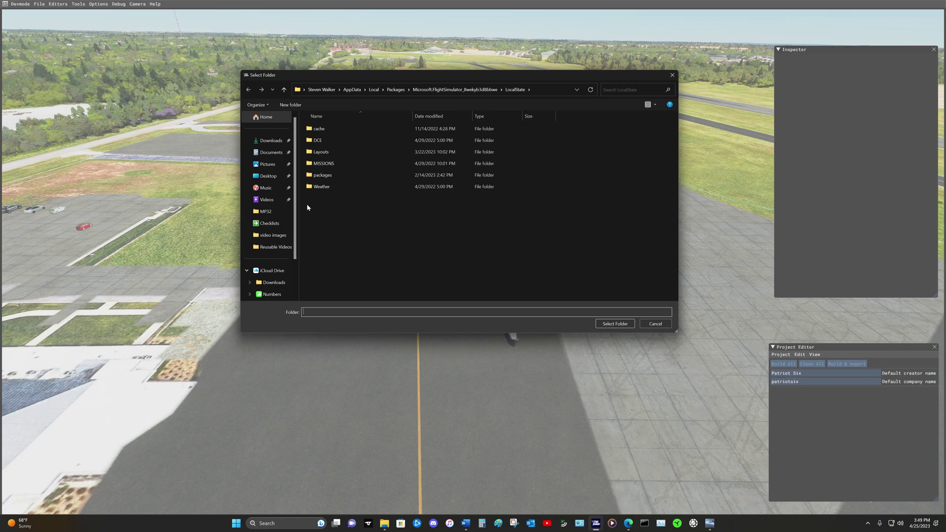
Step: Set the Projects Folder to WORKING SCENERY FOLDER on the Desktop
{"action": "left_click", "coordinate": [270, 179]}
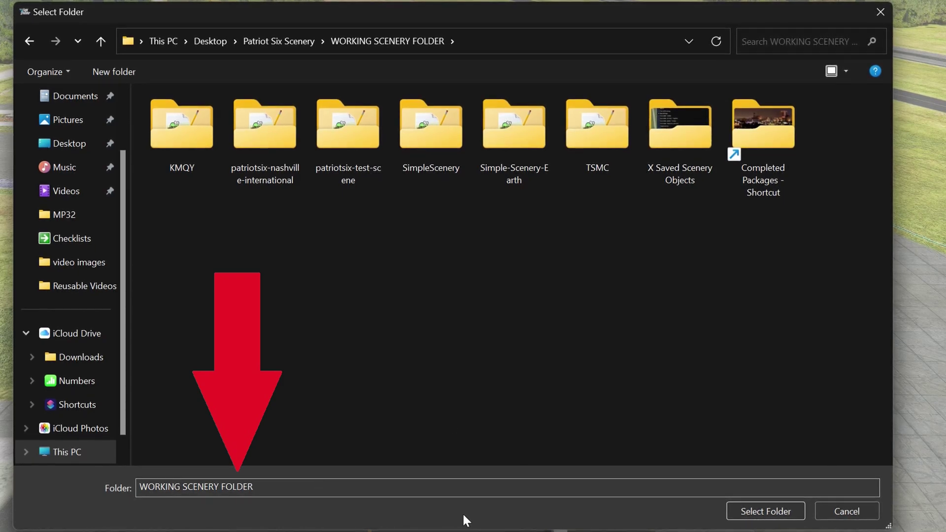
{"action": "left_click", "coordinate": [764, 513]}
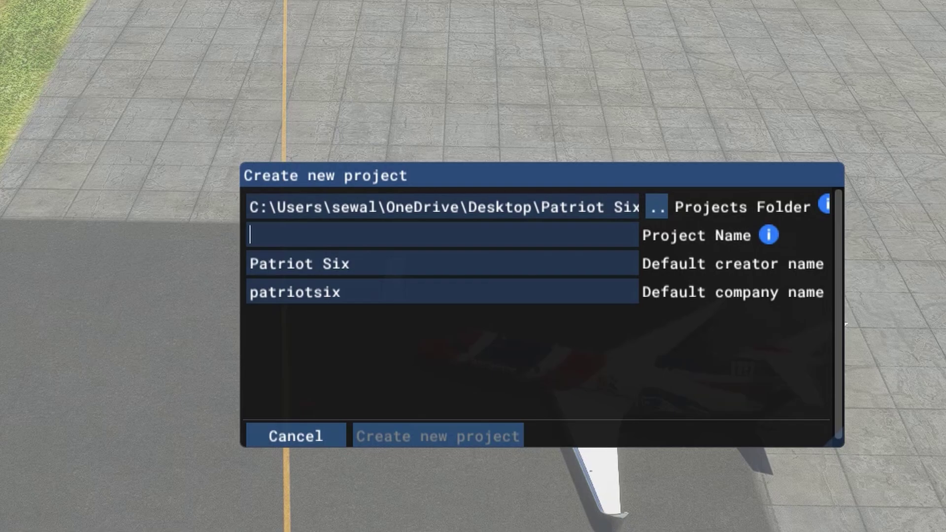
Step: Enter KCKV as the Project Name
{"action": "type", "text": "KCKV"}
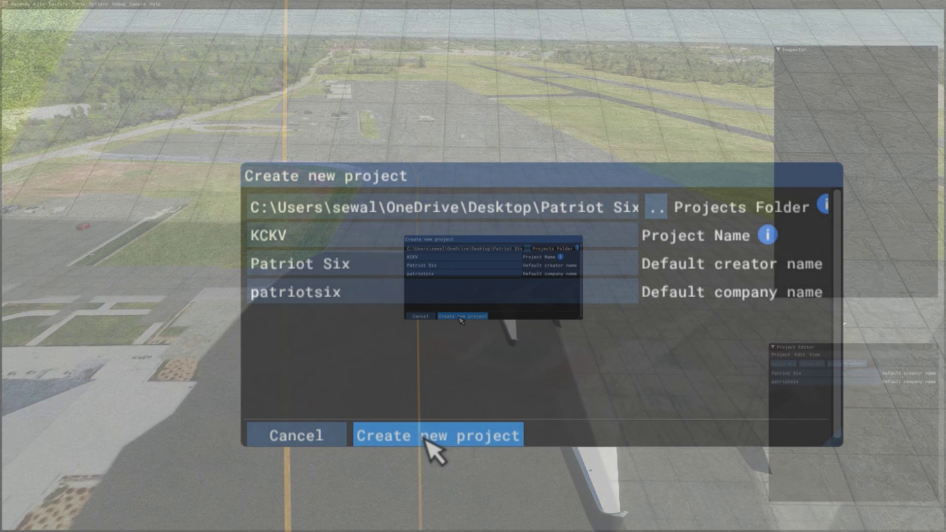
Step: Create the KCKV project and add a Package through the wizard
{"action": "left_click", "coordinate": [461, 317]}
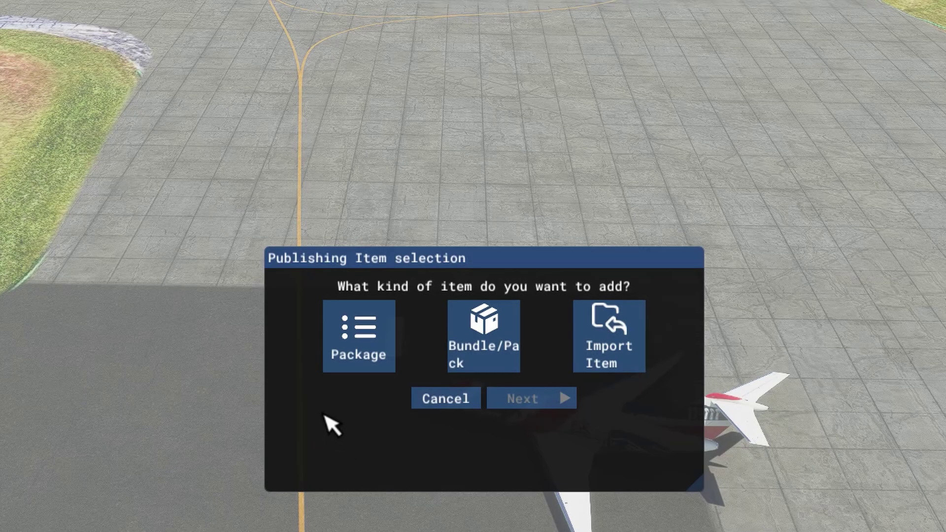
{"action": "left_click", "coordinate": [356, 348]}
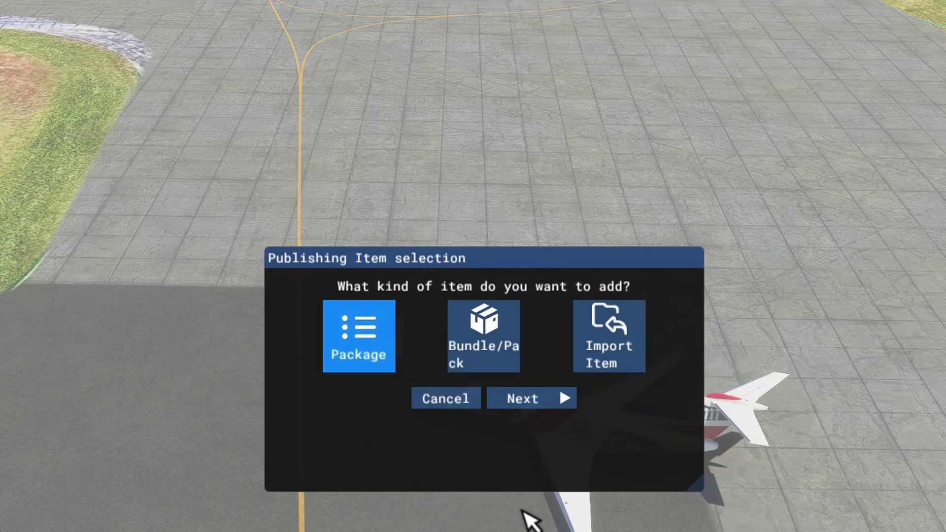
{"action": "left_click", "coordinate": [537, 405]}
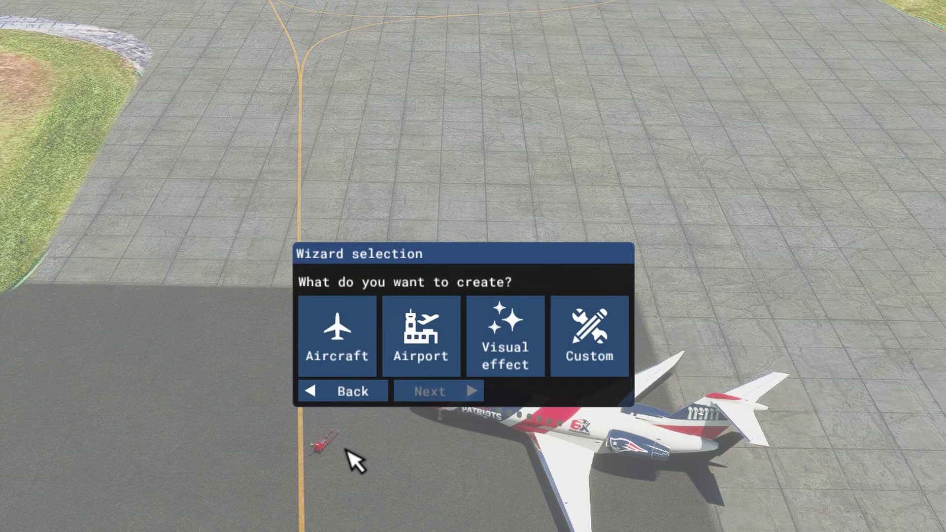
Step: Choose the Airport item and enter KCKV as its Display title
{"action": "left_click", "coordinate": [421, 344]}
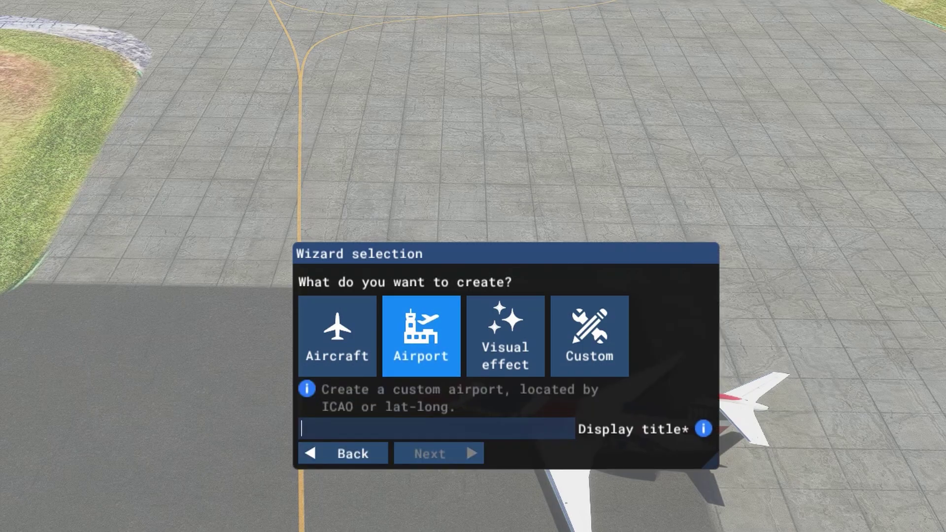
{"action": "type", "text": "k"}
{"action": "key", "text": "BackSpace"}
{"action": "type", "text": "KCKV"}
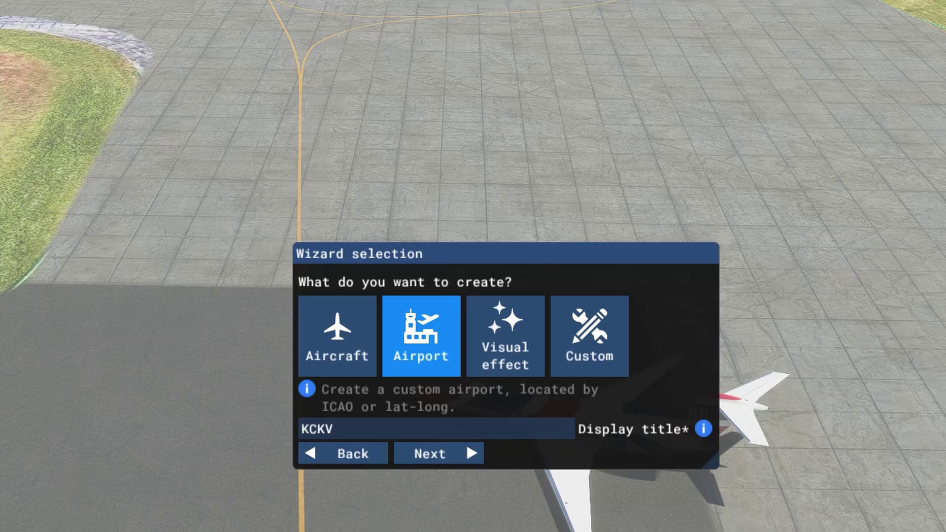
Step: Continue to Airport creation overriding KCKV Outlaw at 36.622, -87.415
{"action": "left_click", "coordinate": [435, 461]}
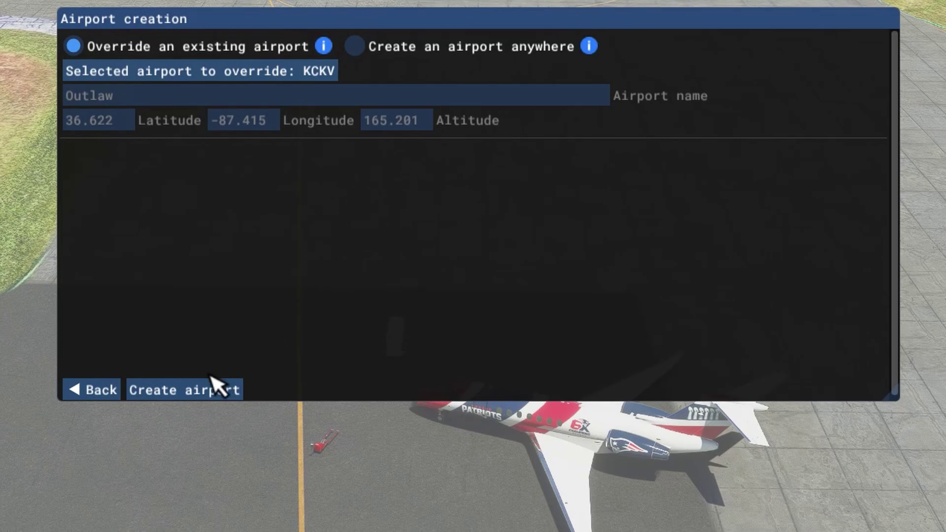
Step: Create the Outlaw override airport as the KCKV scenery package patriotsix-airport-kckv-clarksville
{"action": "left_click", "coordinate": [191, 396]}
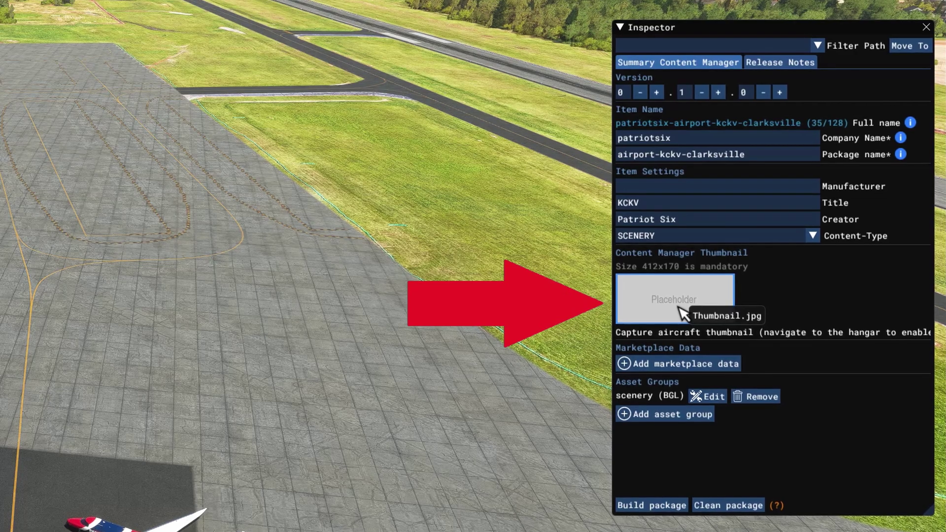
Step: Set the package's Content Manager thumbnail to the Patriot Six Production banner image
{"action": "left_click", "coordinate": [682, 311]}
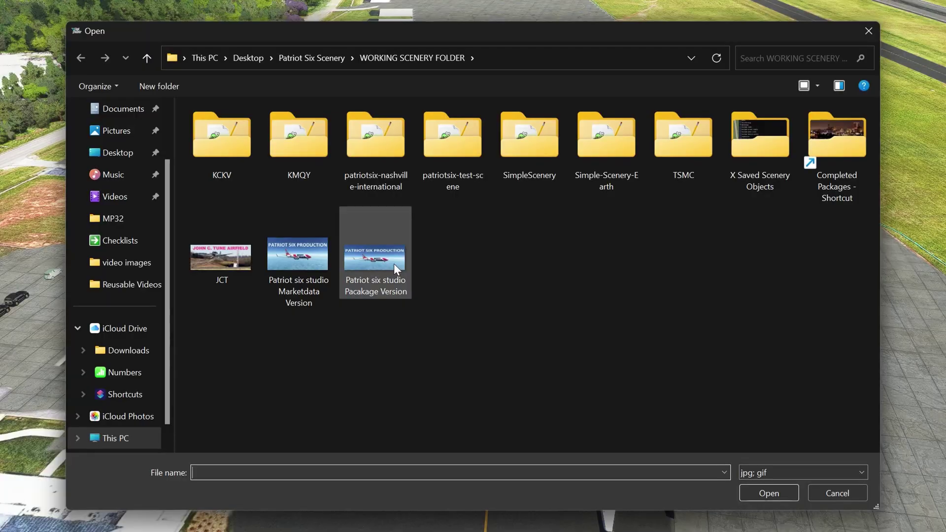
{"action": "left_click", "coordinate": [416, 202]}
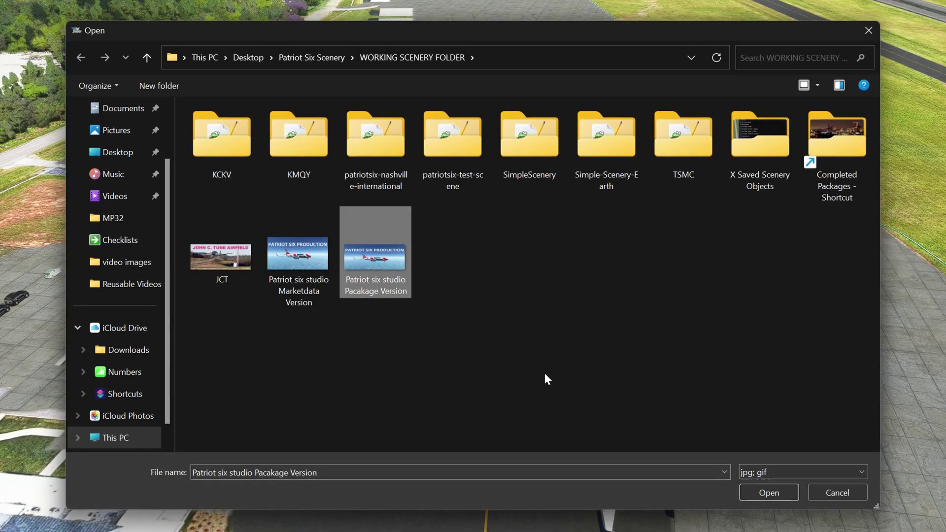
{"action": "left_click", "coordinate": [762, 492]}
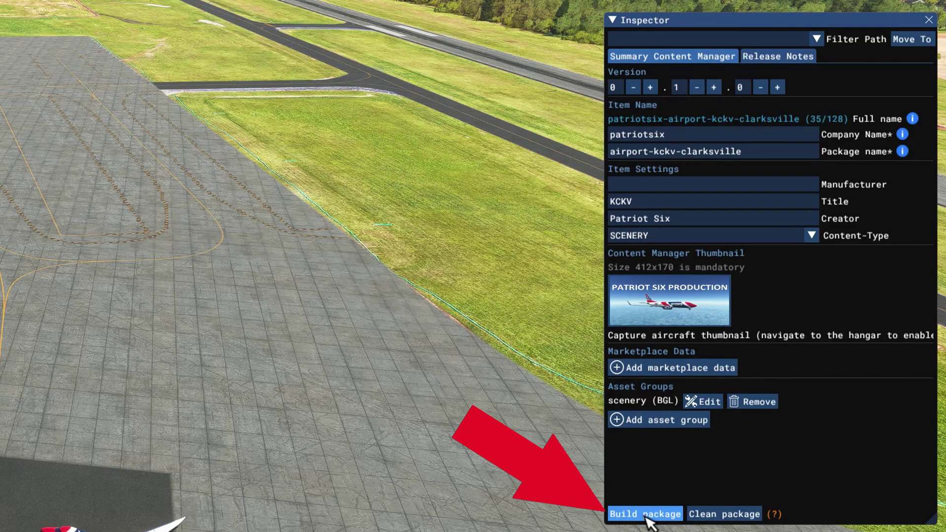
Step: Build the KCKV package, saving the project when modifications are detected
{"action": "left_click", "coordinate": [646, 518]}
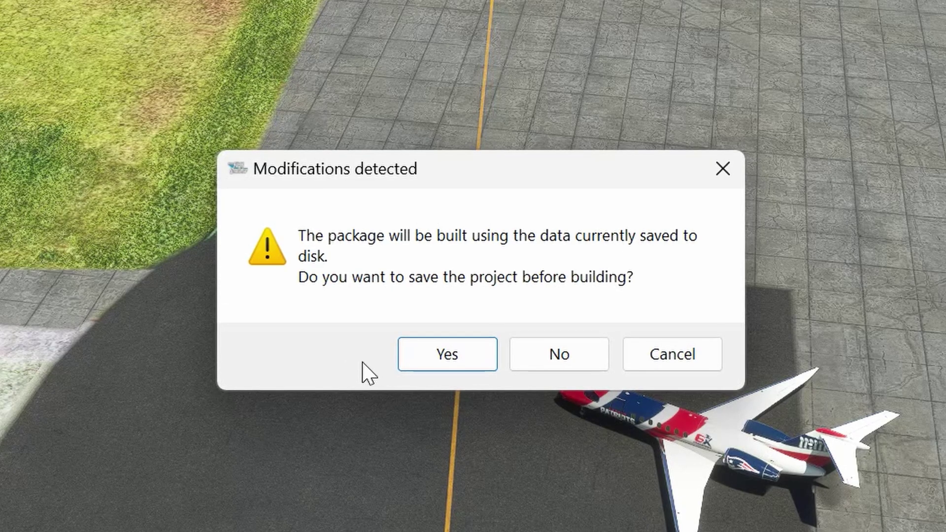
{"action": "left_click", "coordinate": [447, 356]}
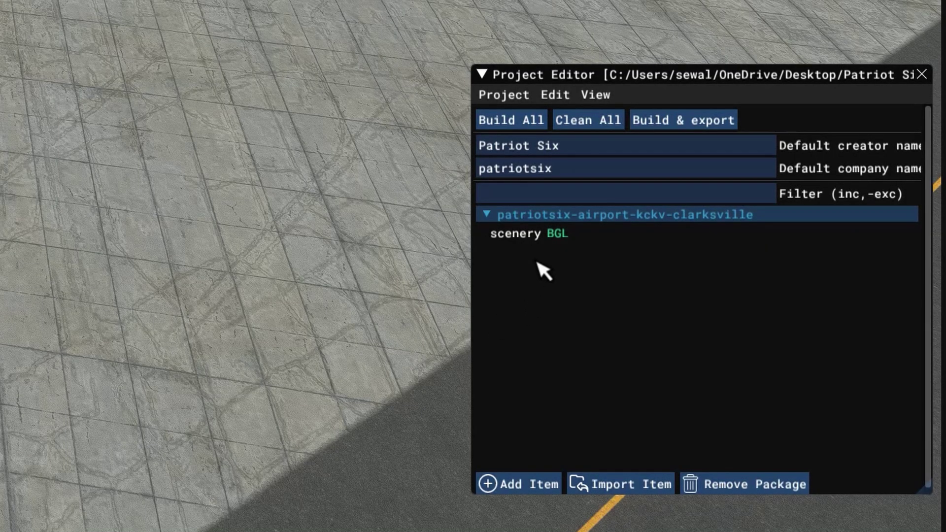
Step: Load the scenery BGL asset group into the Scenery Editor and move the Material Editor off screen
{"action": "left_click", "coordinate": [534, 237]}
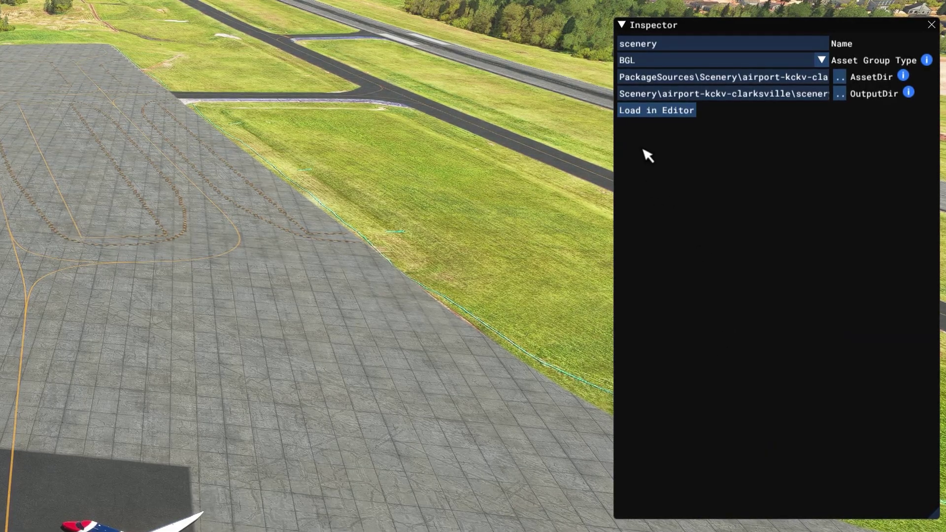
{"action": "left_click", "coordinate": [656, 117]}
{"action": "left_click_drag", "start_coordinate": [549, 475], "coordinate": [672, 489]}
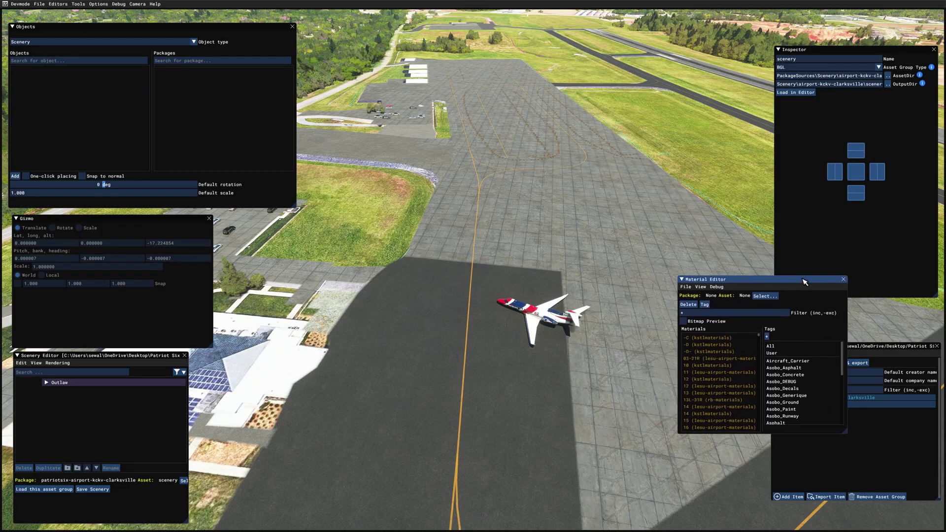
{"action": "left_click_drag", "start_coordinate": [805, 282], "coordinate": [945, 286]}
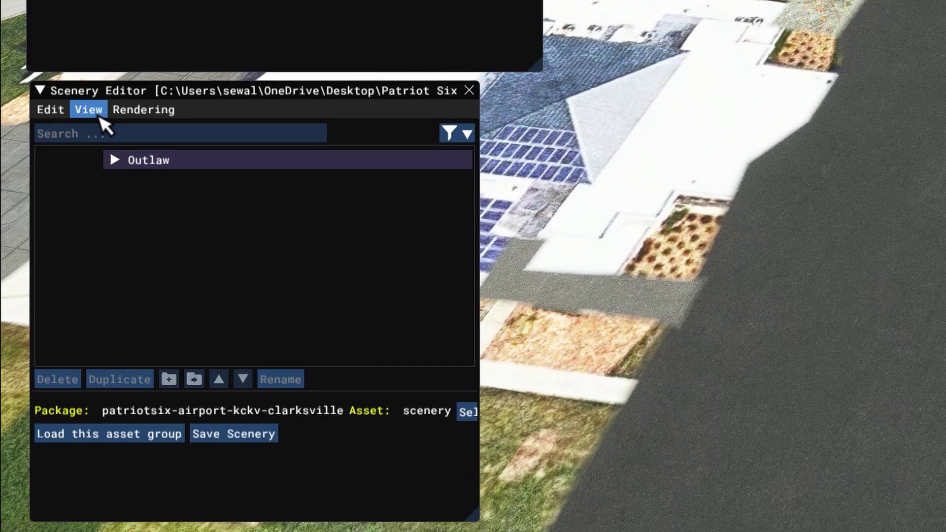
Step: Select the Outlaw airport entry in the Scenery Editor's object list
{"action": "left_click", "coordinate": [97, 116]}
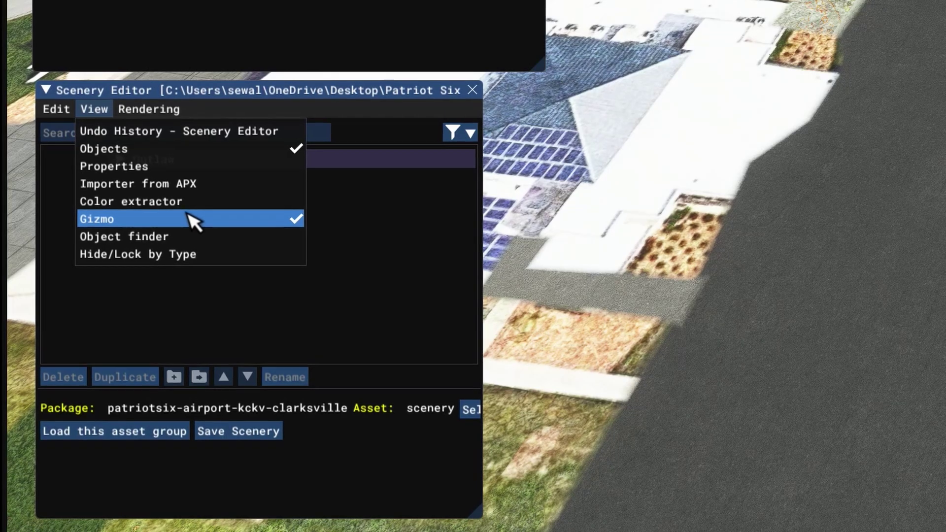
{"action": "key", "text": "Escape"}
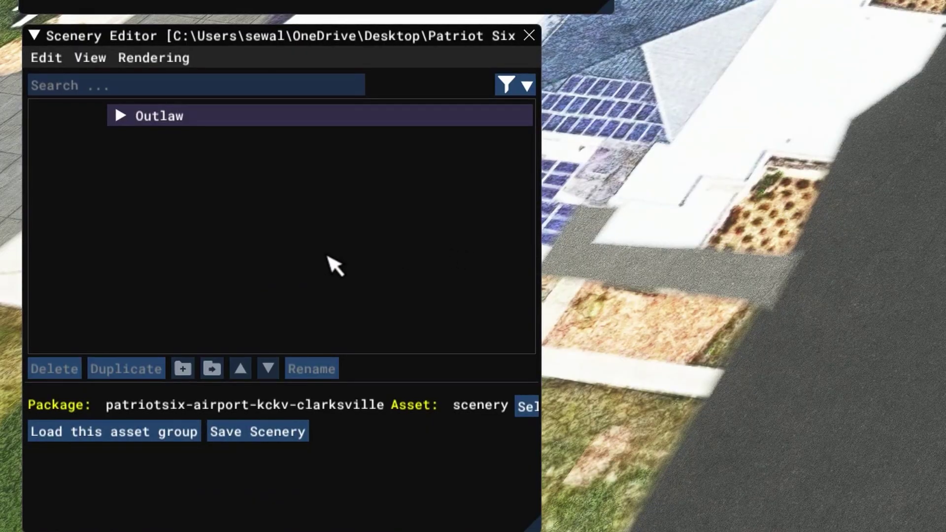
{"action": "left_click", "coordinate": [285, 227]}
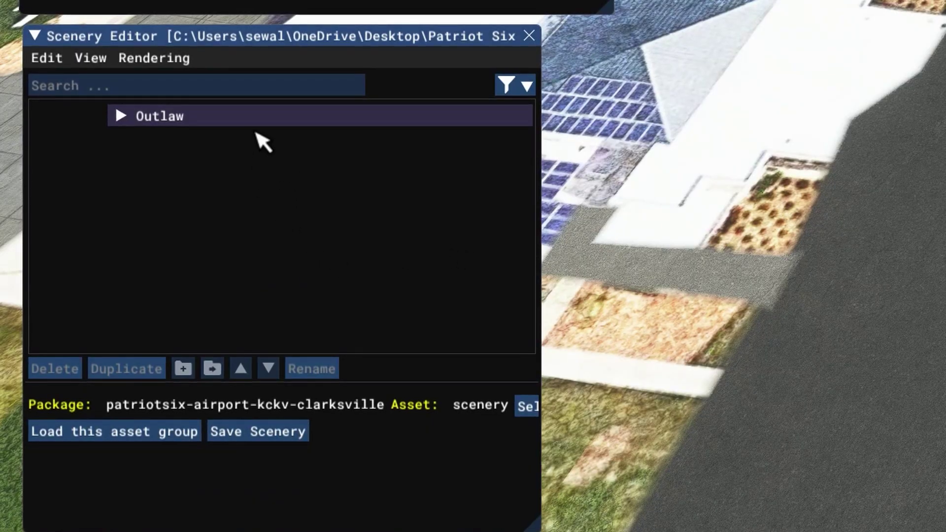
{"action": "left_click", "coordinate": [261, 122]}
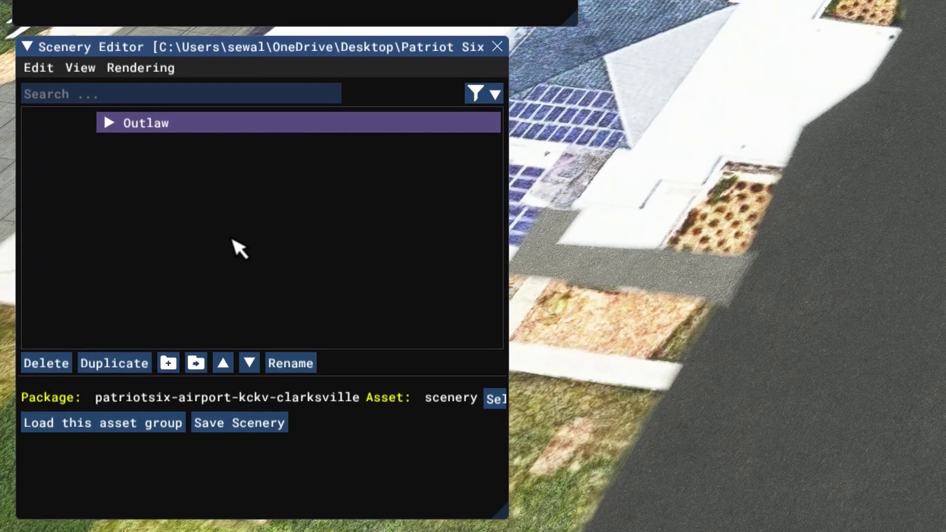
Step: Show the Outlaw airport's Properties panel (ICAO KCKV) from the View menu
{"action": "left_click", "coordinate": [92, 77]}
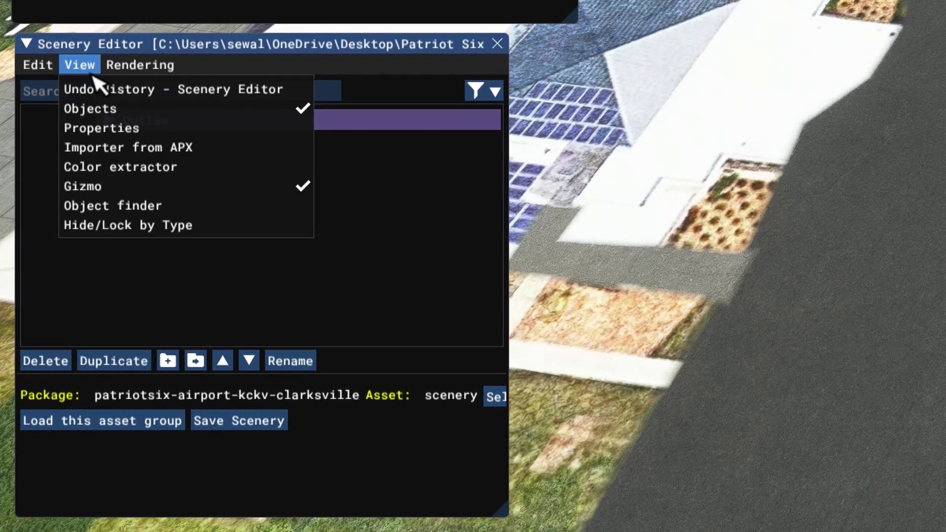
{"action": "left_click", "coordinate": [131, 129]}
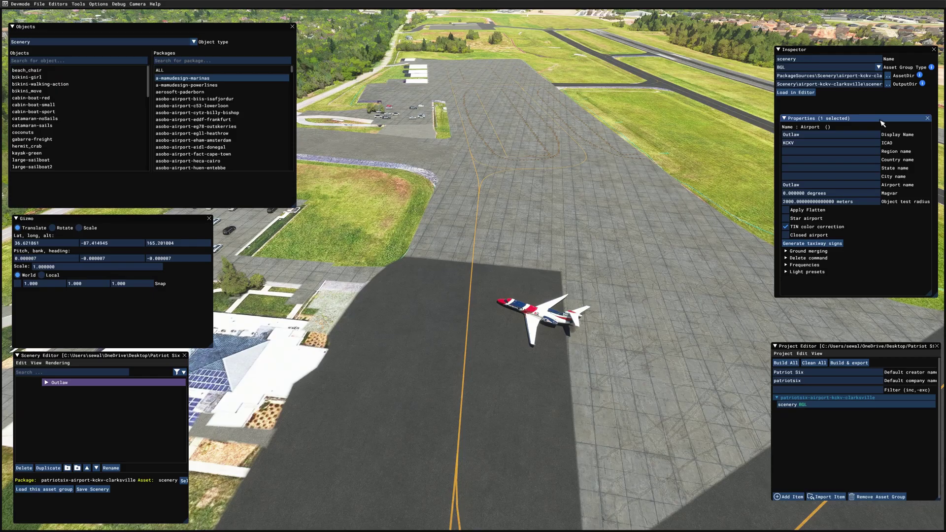
{"action": "mouse_move", "coordinate": [882, 123]}
{"action": "left_mouse_down"}
{"action": "mouse_move", "coordinate": [663, 145]}
{"action": "mouse_move", "coordinate": [881, 124]}
{"action": "left_mouse_up"}
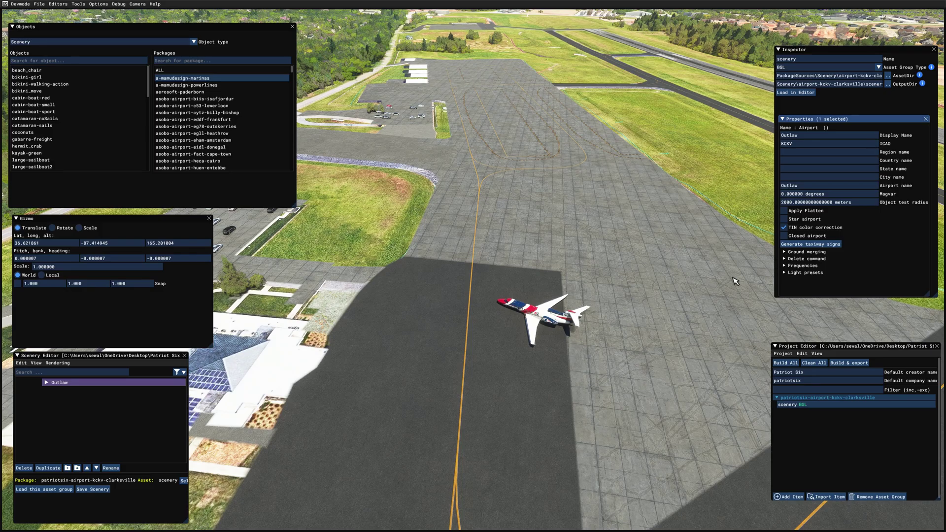
Step: Expand the Delete command list in a floated, enlarged Properties window, then redock it in the Inspector
{"action": "left_click", "coordinate": [786, 262]}
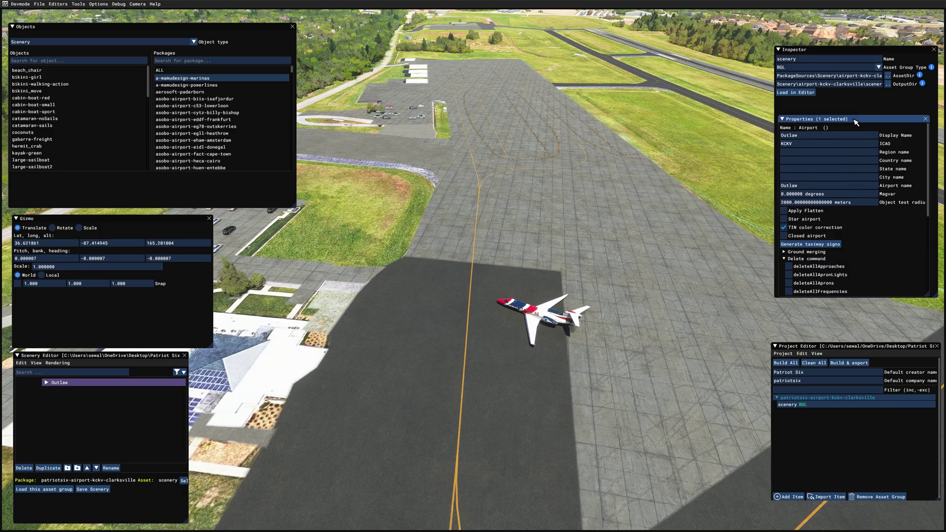
{"action": "left_click_drag", "start_coordinate": [868, 122], "coordinate": [658, 104]}
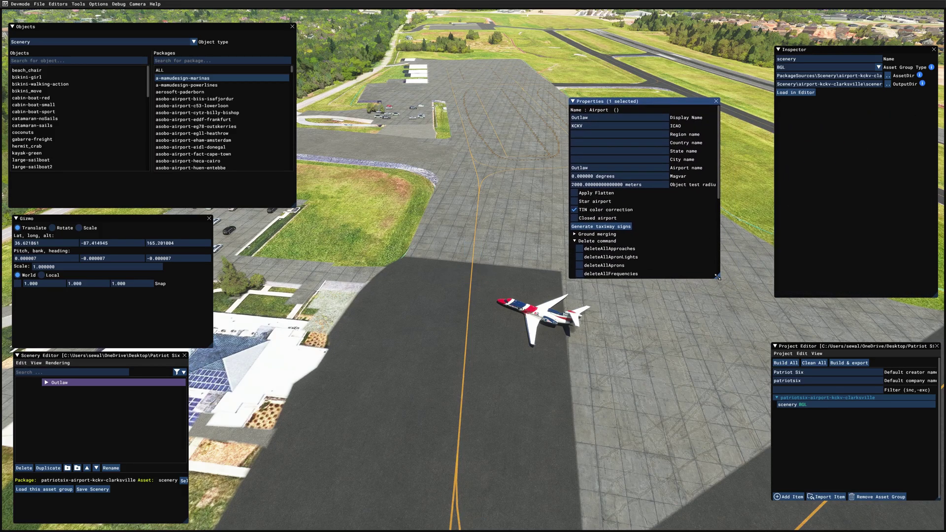
{"action": "left_click_drag", "start_coordinate": [717, 284], "coordinate": [728, 450]}
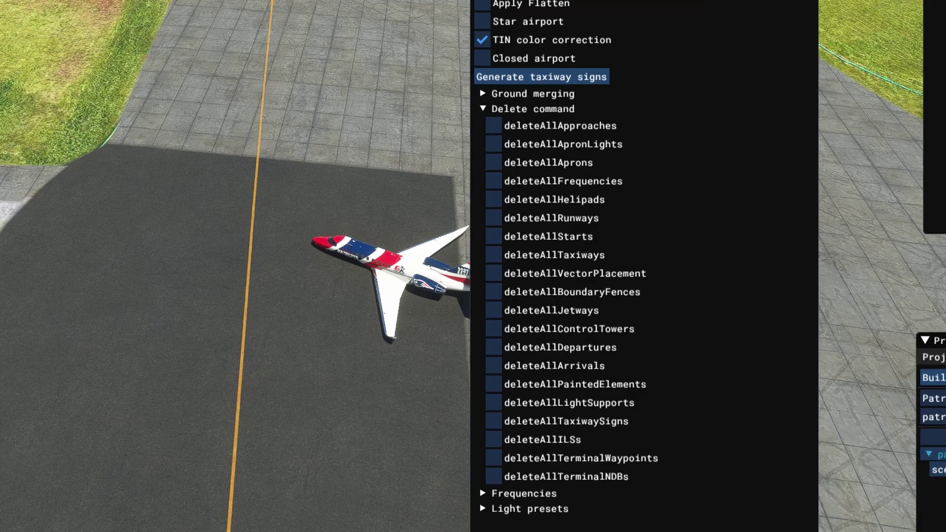
{"action": "left_click_drag", "start_coordinate": [814, 497], "coordinate": [817, 196]}
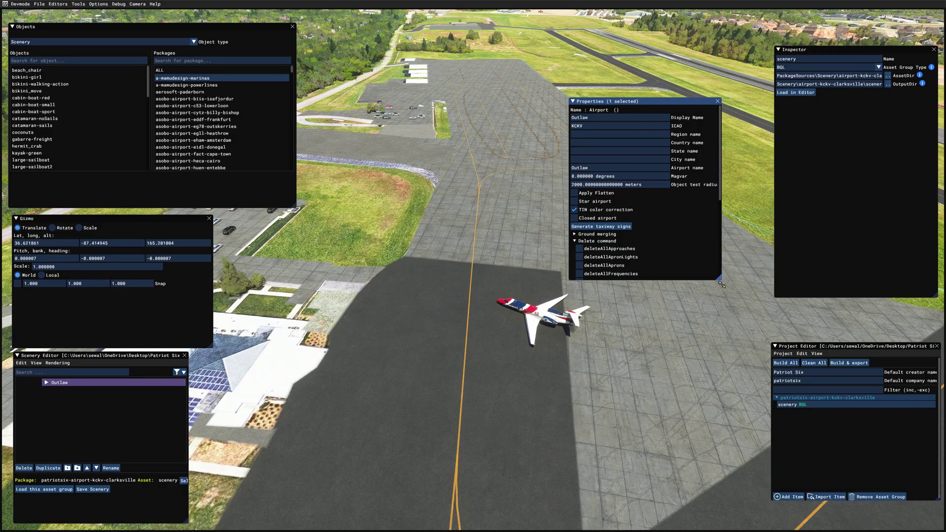
{"action": "left_click_drag", "start_coordinate": [672, 102], "coordinate": [882, 113]}
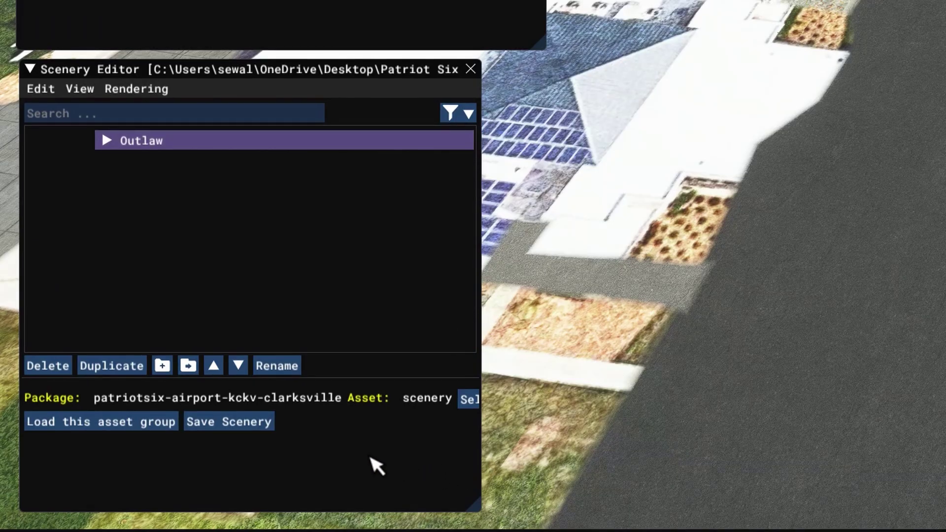
Step: Save the KCKV scenery and close the Scenery Editor from the Editors menu
{"action": "left_click", "coordinate": [247, 422]}
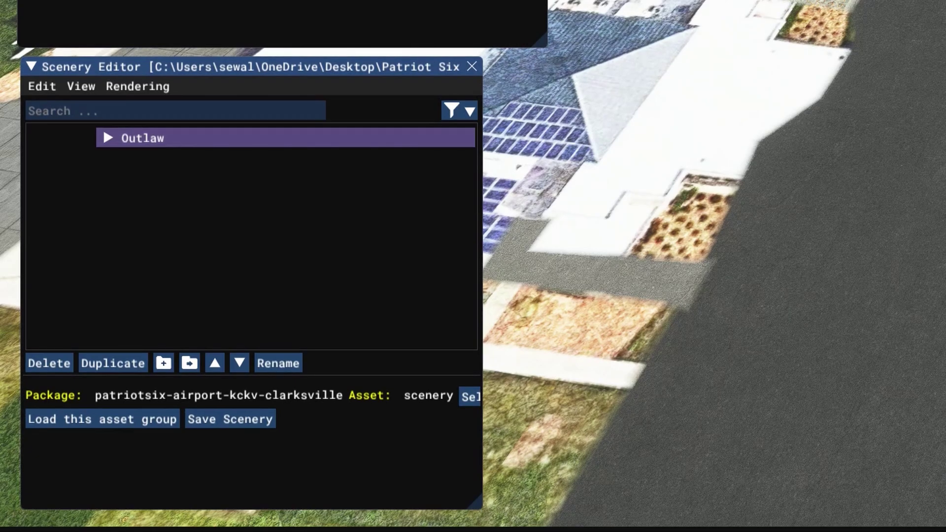
{"action": "left_click", "coordinate": [254, 423]}
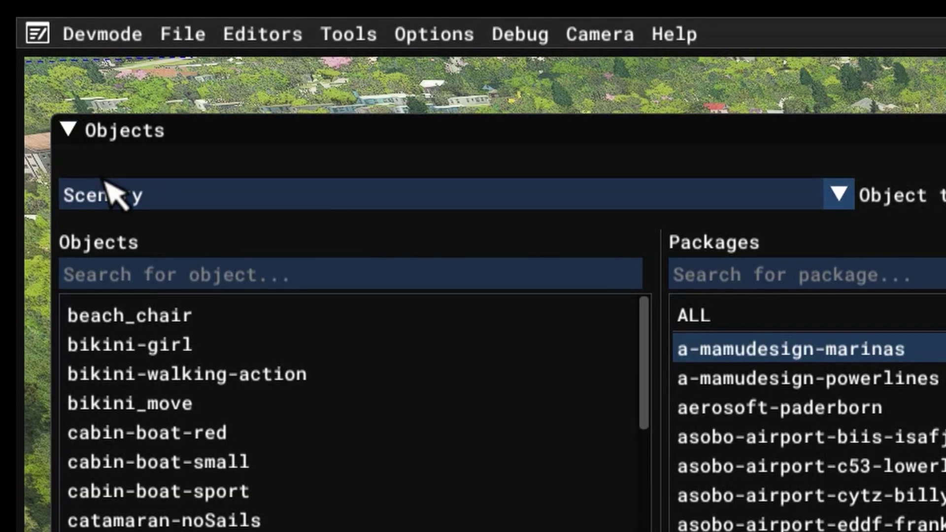
{"action": "left_click", "coordinate": [268, 44]}
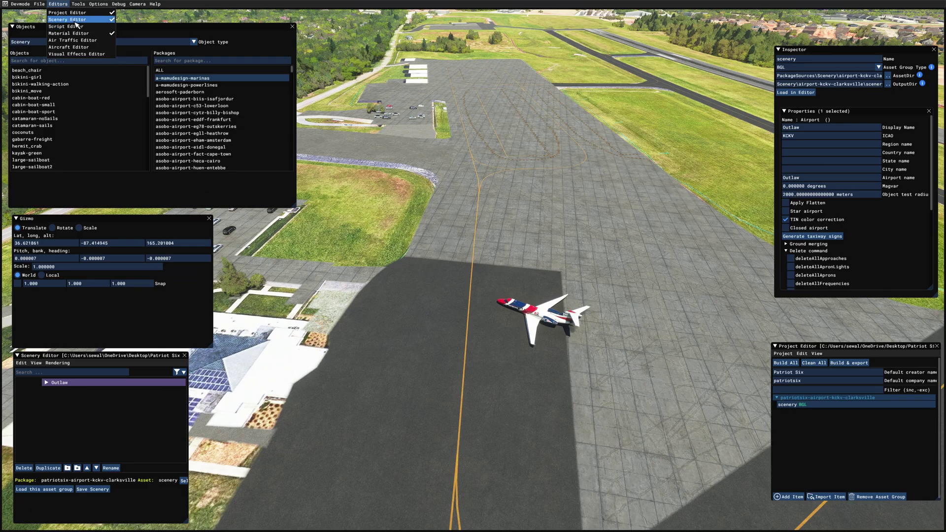
{"action": "left_click", "coordinate": [302, 103]}
{"action": "left_click", "coordinate": [262, 36]}
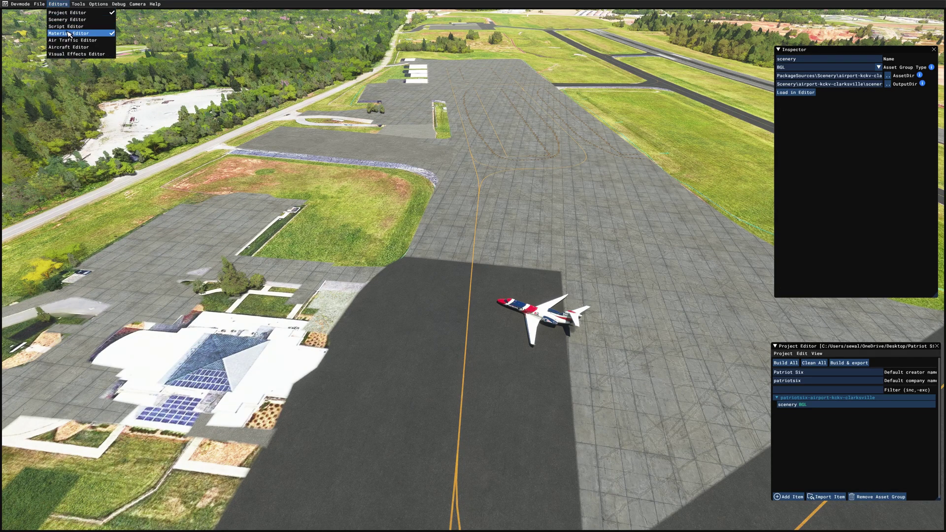